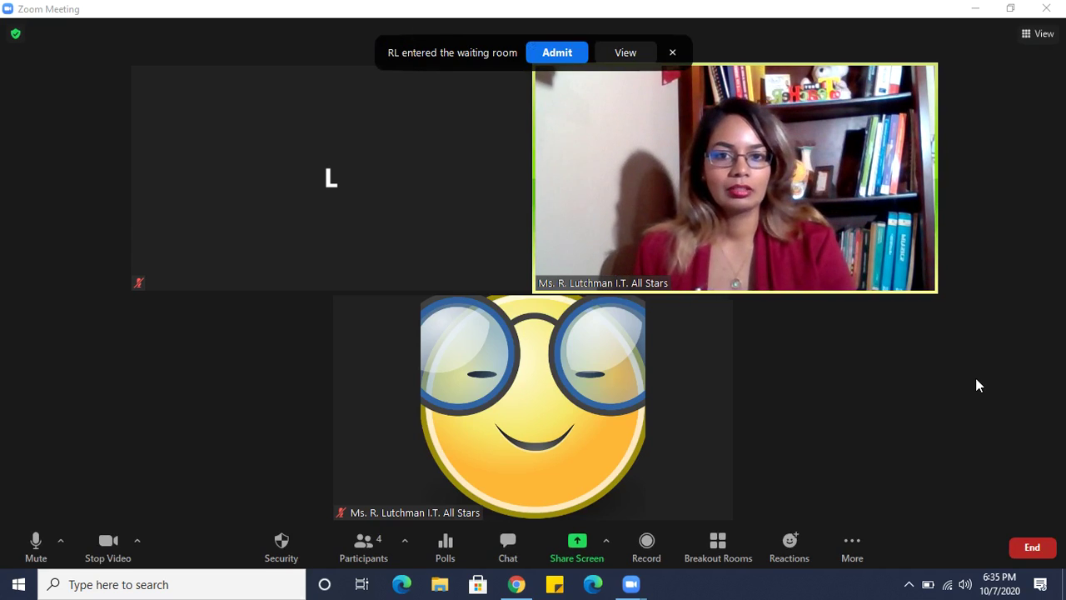
Admit the participant from the waiting room and mute all current and new participants, still allowing them to unmute themselves.
{"action": "left_click", "coordinate": [550, 53]}
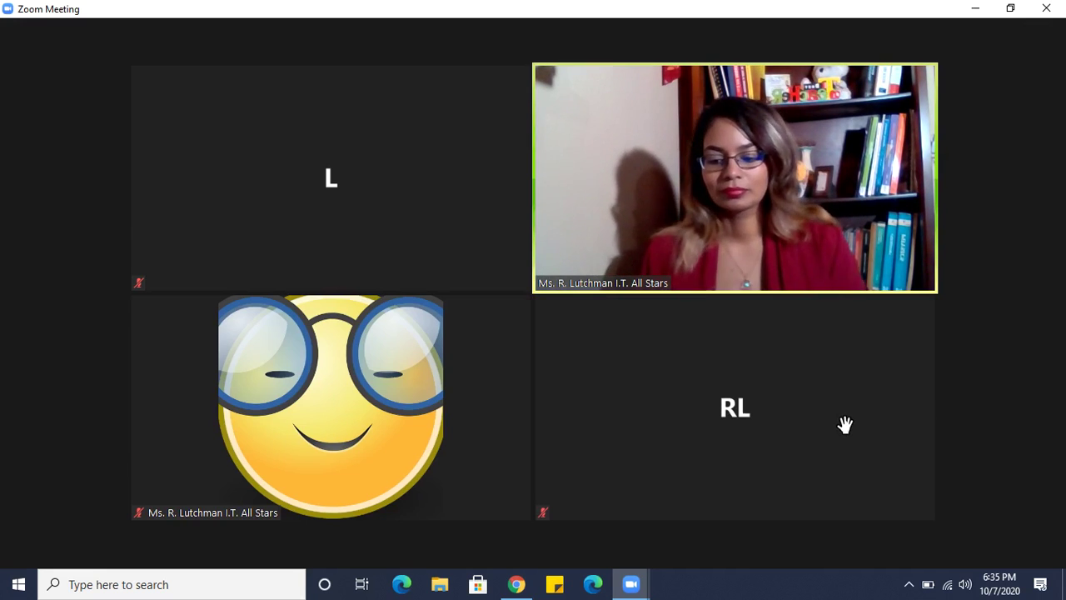
{"action": "mouse_move", "coordinate": [902, 486]}
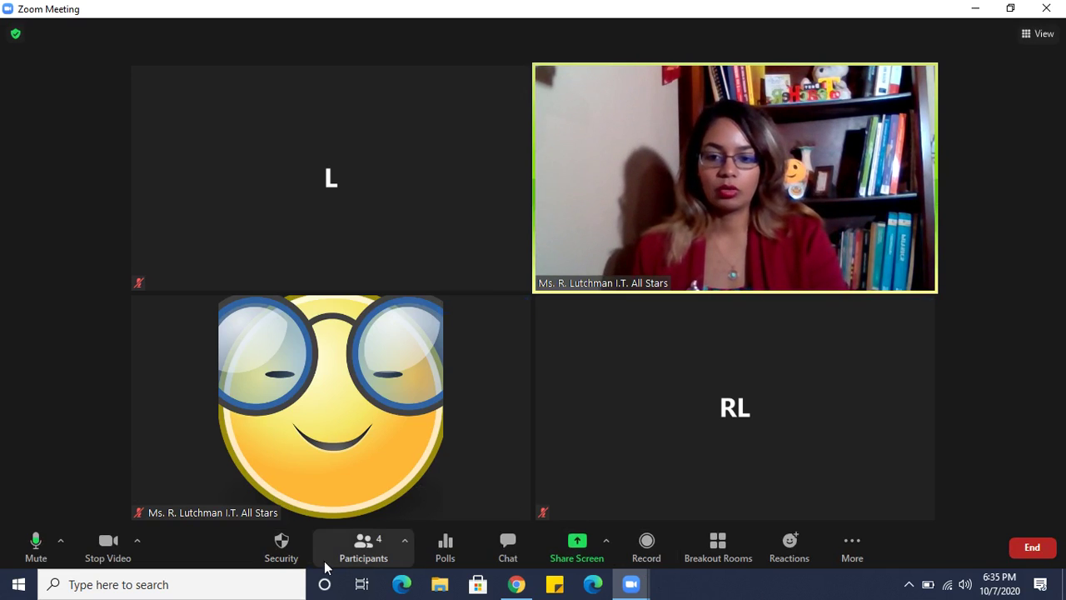
{"action": "left_click", "coordinate": [361, 546]}
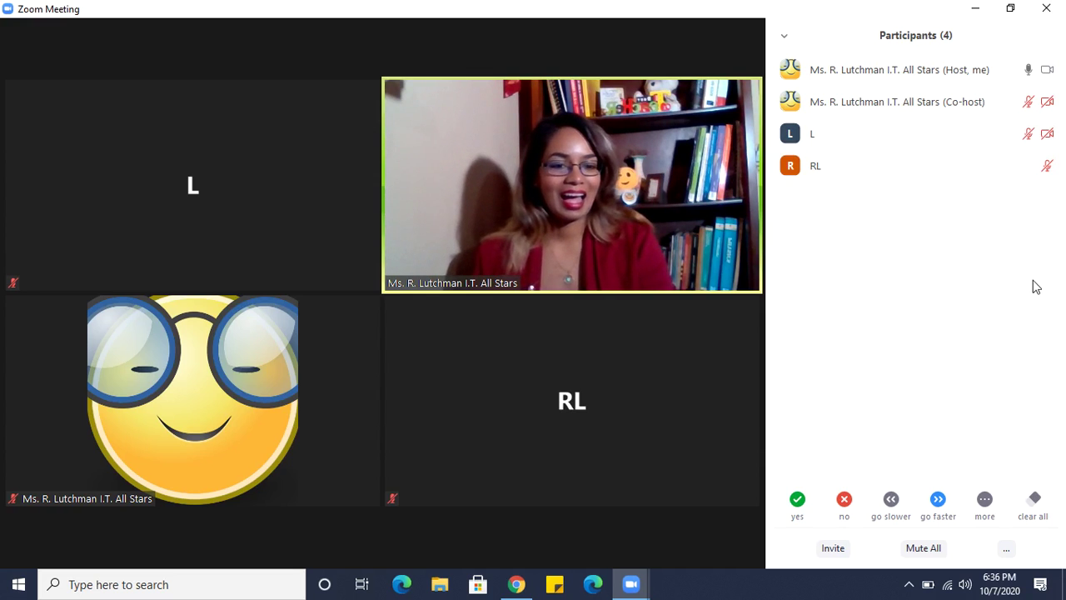
{"action": "left_click", "coordinate": [924, 548]}
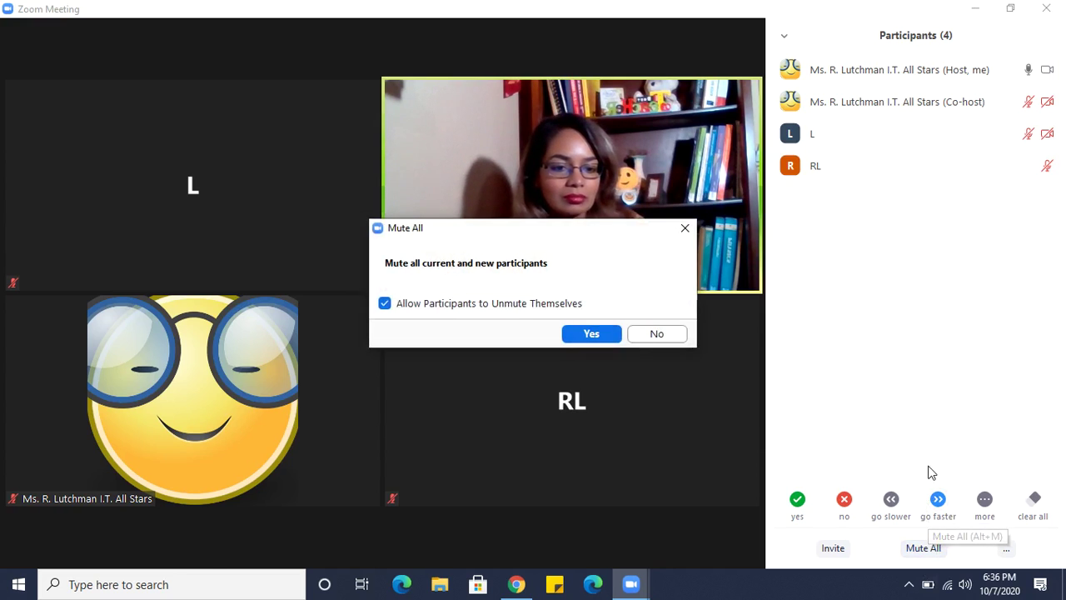
{"action": "left_click", "coordinate": [591, 334]}
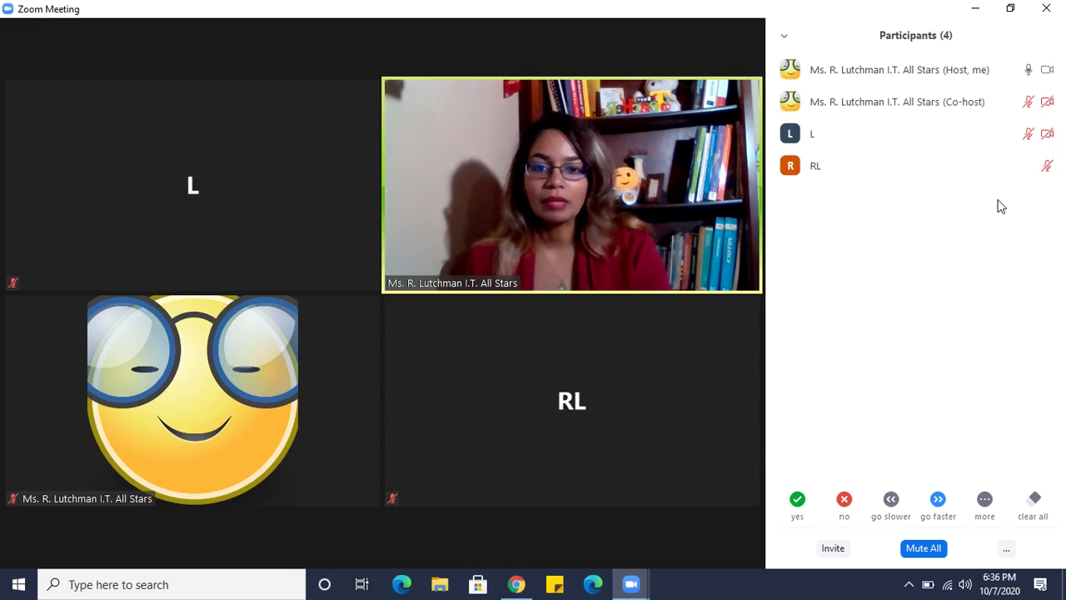
Ask the newly admitted participant to unmute.
{"action": "mouse_move", "coordinate": [1008, 176]}
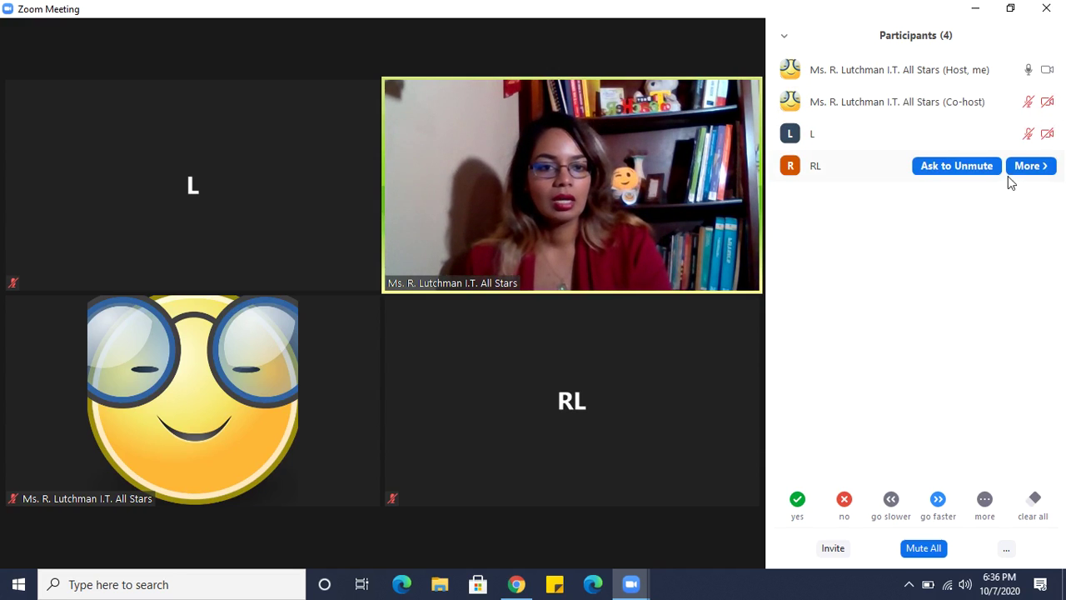
{"action": "left_click", "coordinate": [953, 166]}
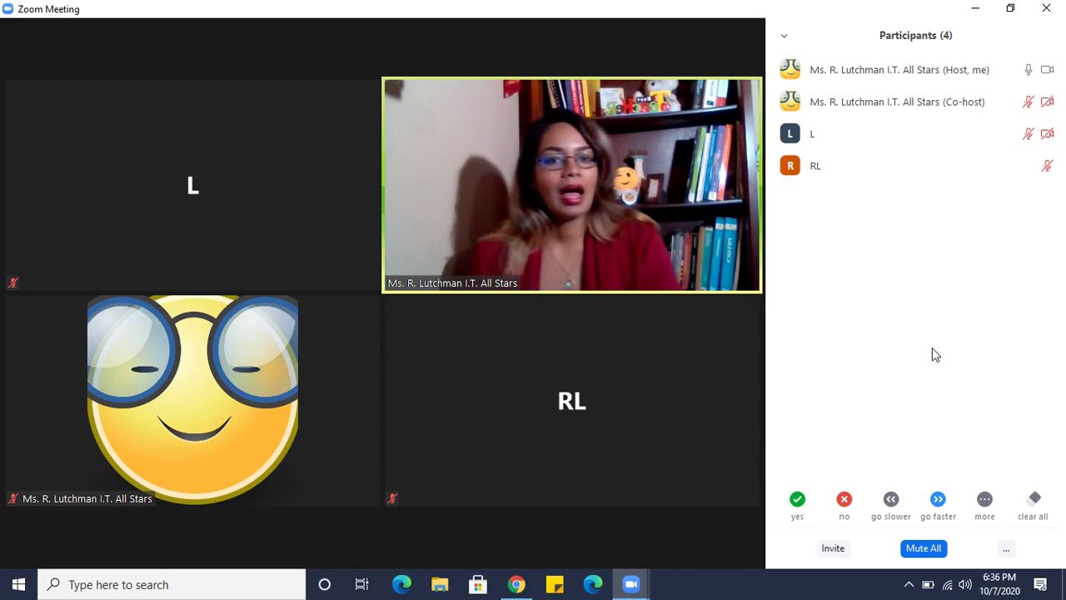
Examine the additional host options available for individual participants, such as making someone host or putting them in the waiting room.
{"action": "mouse_move", "coordinate": [998, 151]}
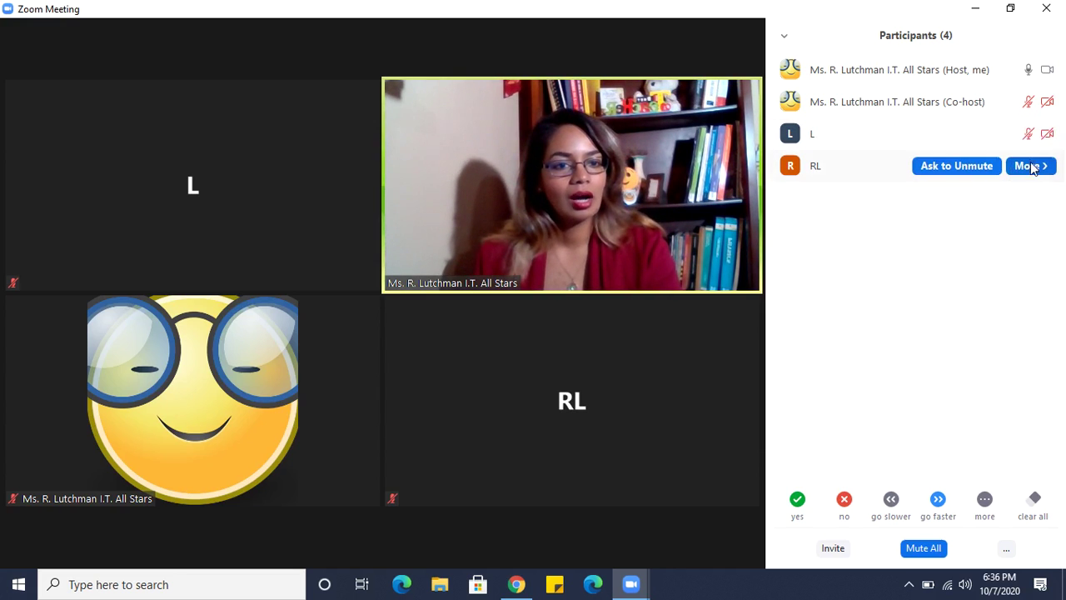
{"action": "mouse_move", "coordinate": [1012, 116]}
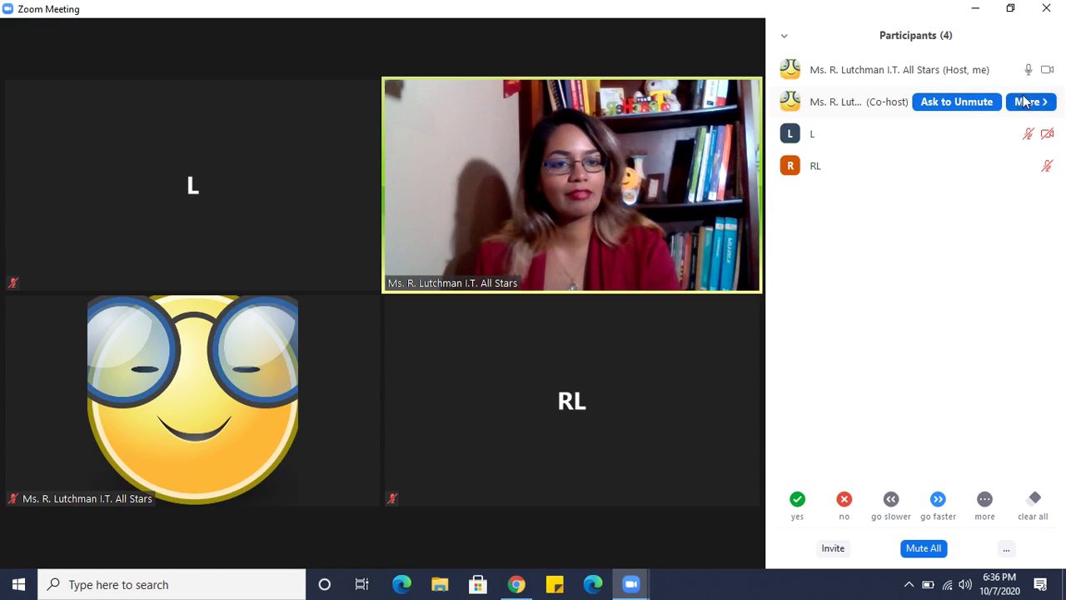
{"action": "left_click", "coordinate": [1027, 103]}
{"action": "left_click", "coordinate": [1028, 103]}
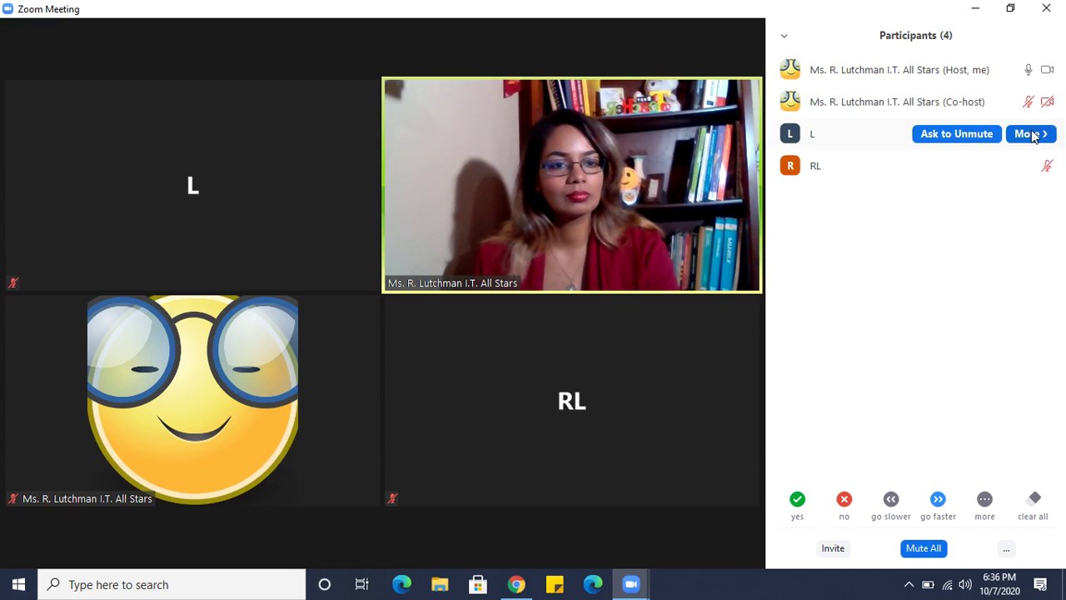
{"action": "left_click", "coordinate": [1035, 134]}
{"action": "left_click", "coordinate": [999, 330]}
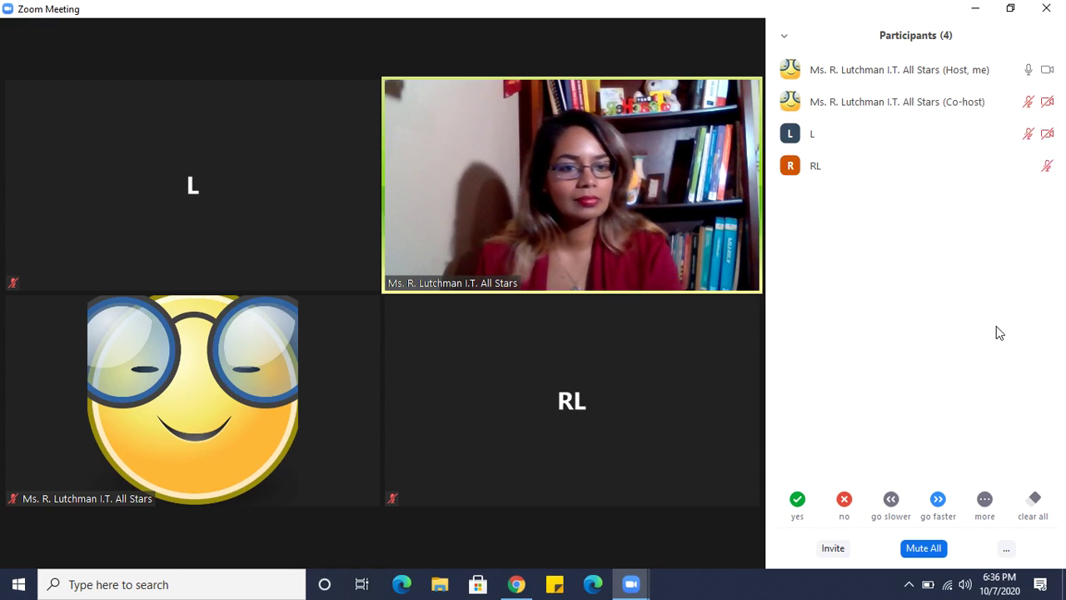
{"action": "left_click", "coordinate": [1040, 165]}
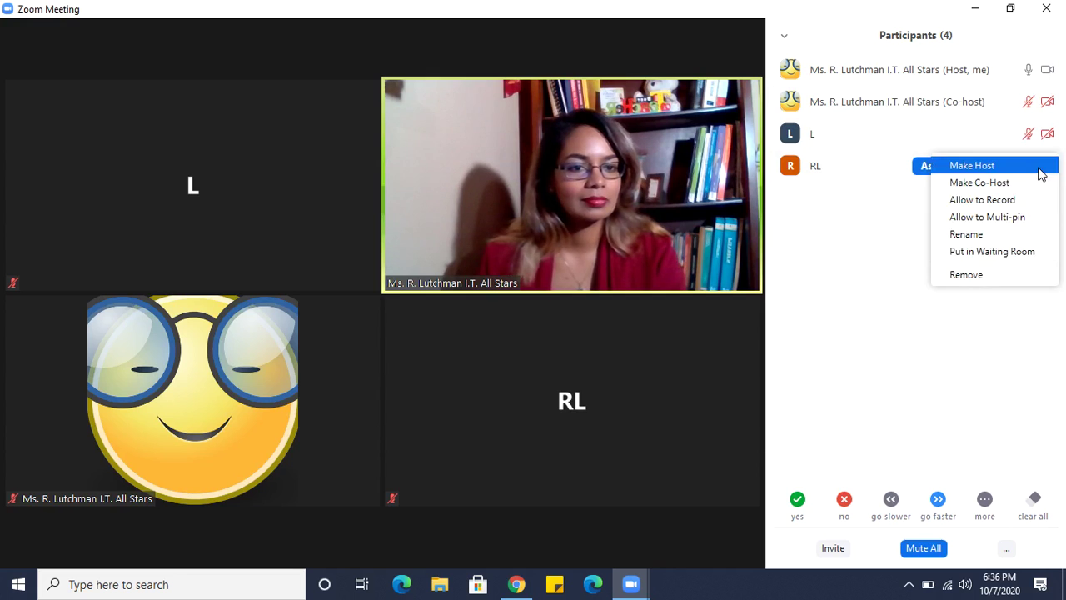
{"action": "left_click", "coordinate": [941, 370]}
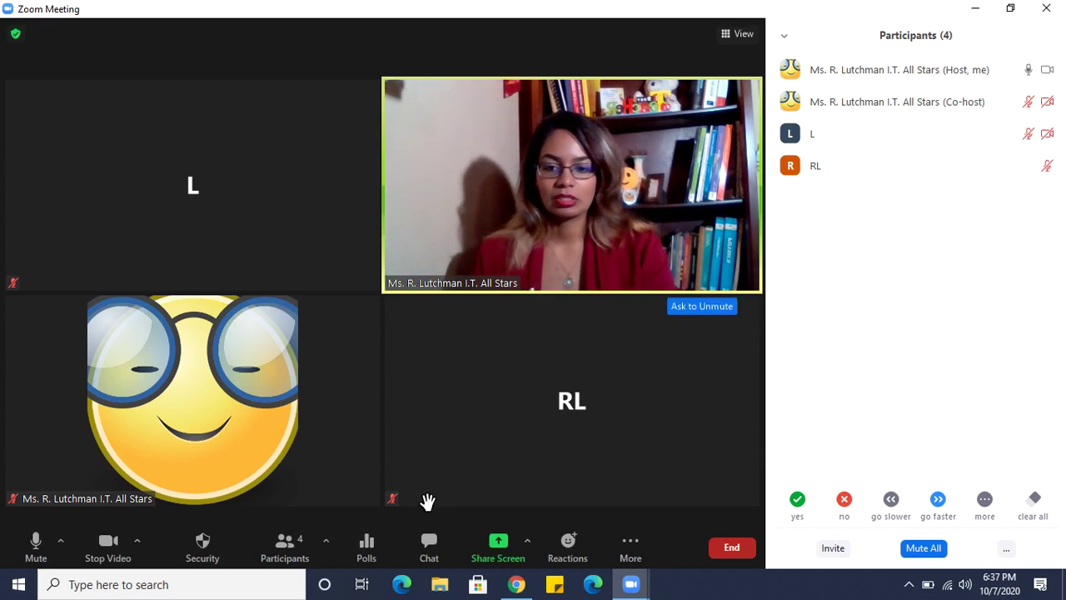
Open the meeting chat and close the participants list.
{"action": "left_click", "coordinate": [431, 548]}
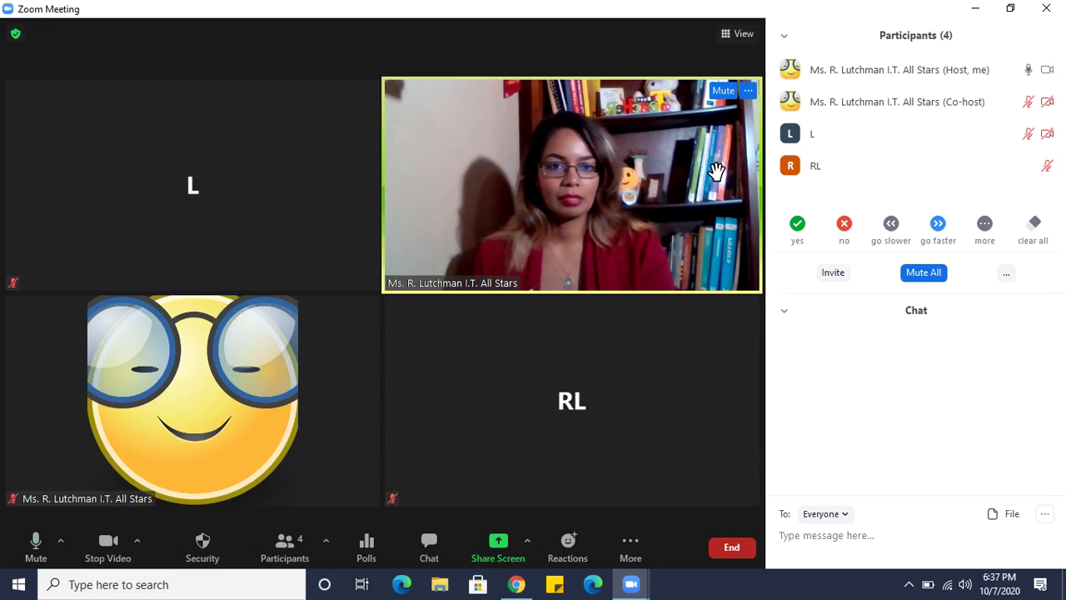
{"action": "left_click", "coordinate": [786, 38]}
{"action": "left_click", "coordinate": [793, 50]}
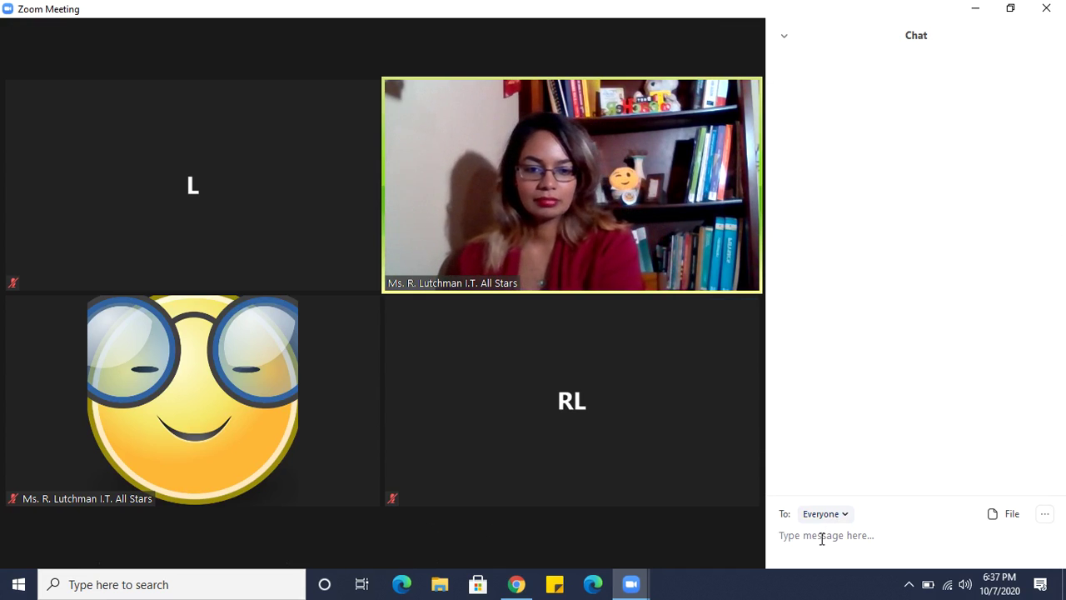
{"action": "type", "text": "bnbmb"}
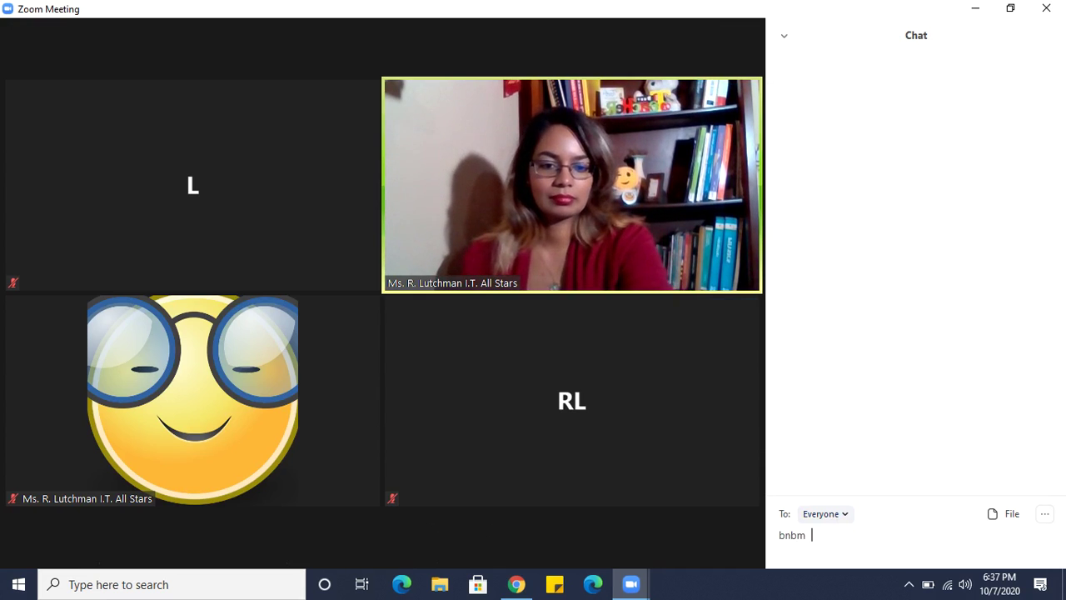
{"action": "key", "text": "BackSpace"}
{"action": "key", "text": "BackSpace"}
{"action": "key", "text": "BackSpace"}
{"action": "key", "text": "BackSpace"}
{"action": "key", "text": "BackSpace"}
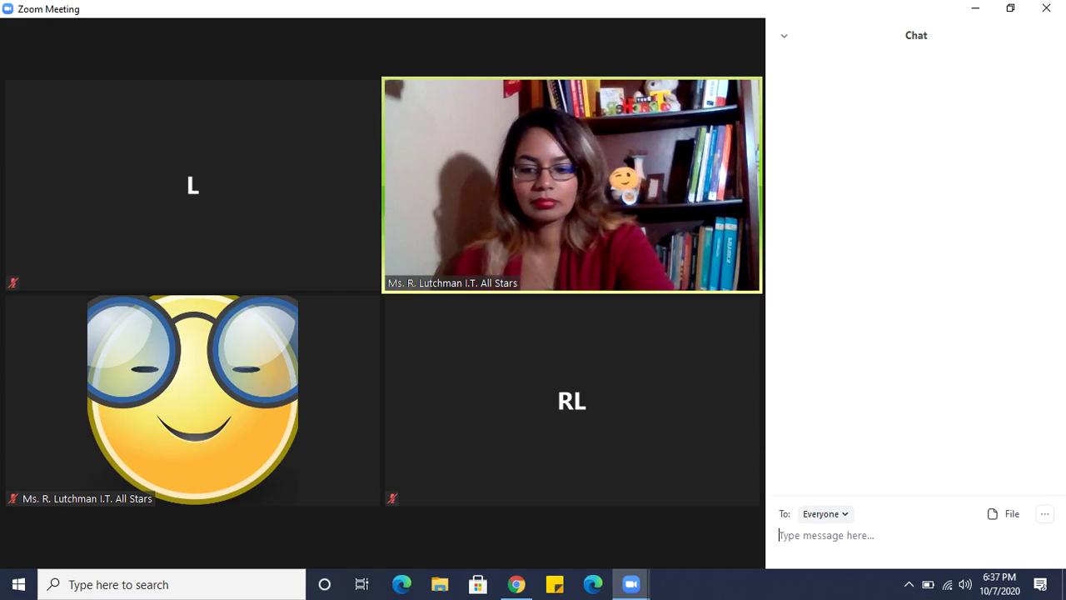
Send the chat message "hey" to everyone in the meeting.
{"action": "type", "text": "hey"}
{"action": "key", "text": "Return"}
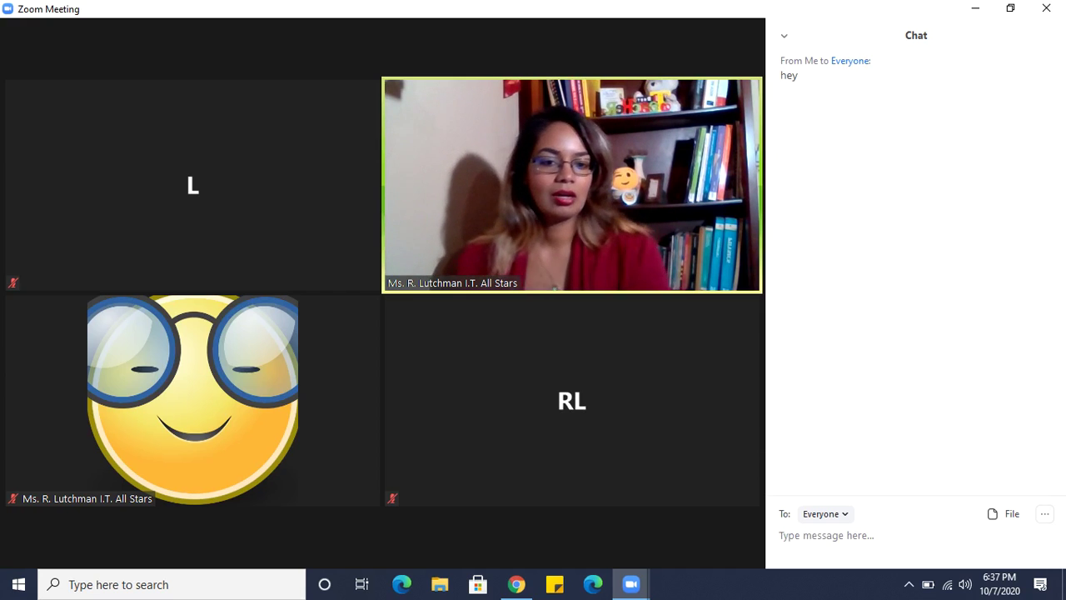
Review the available chat recipients and the options for whom participants can chat with.
{"action": "left_click", "coordinate": [839, 514]}
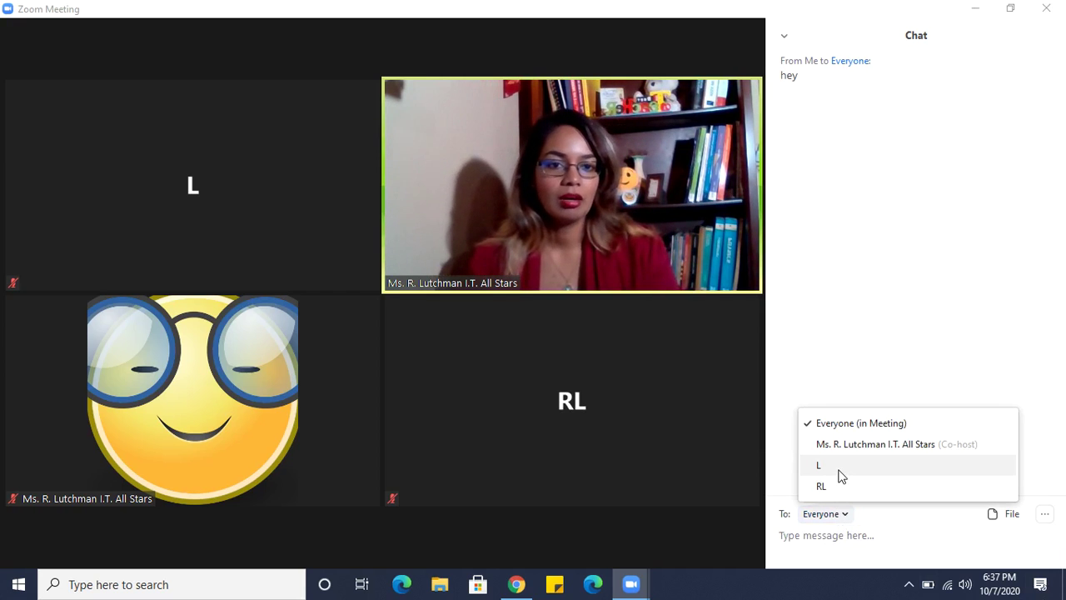
{"action": "left_click", "coordinate": [853, 354]}
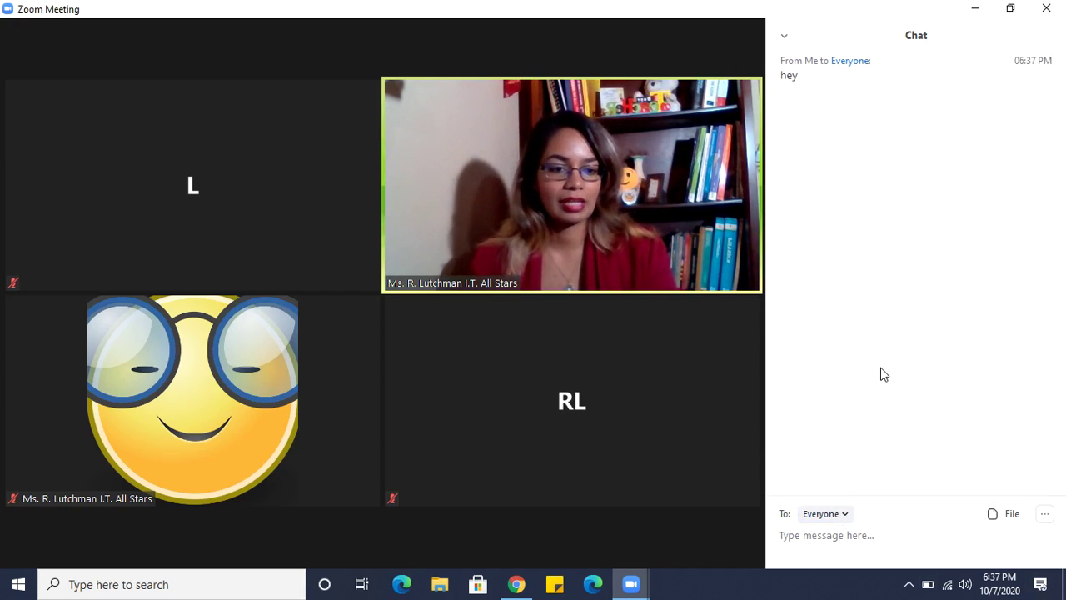
{"action": "left_click", "coordinate": [1046, 515]}
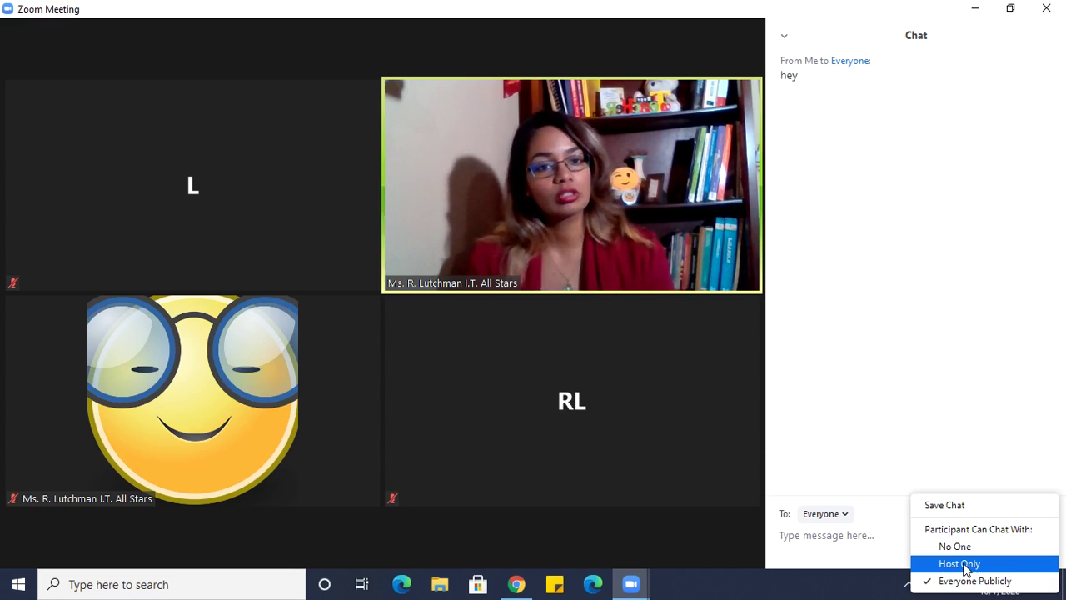
{"action": "left_click", "coordinate": [925, 360]}
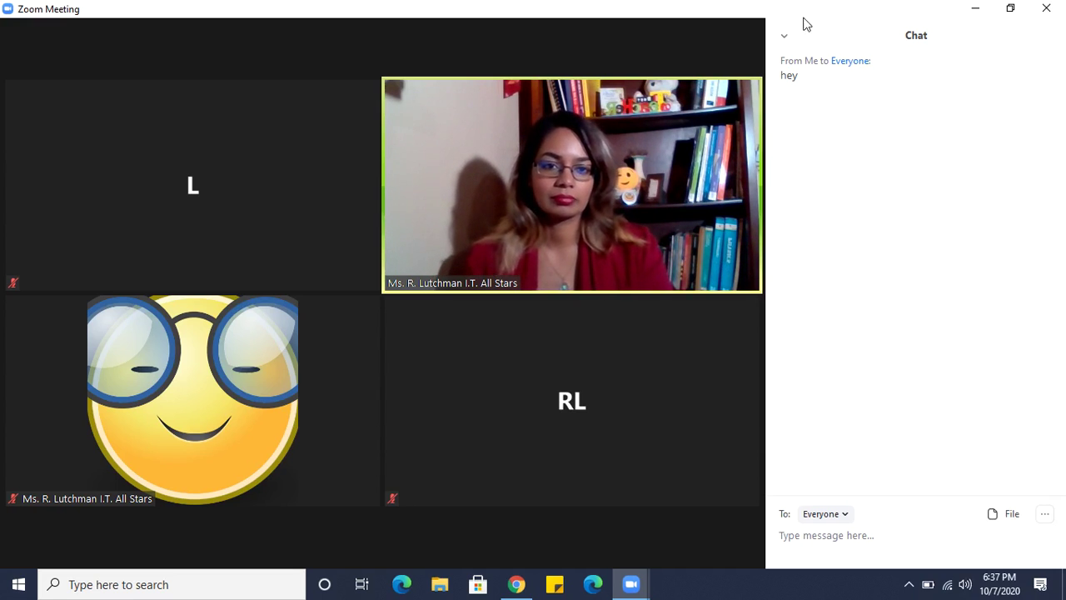
Close the chat and make the newly admitted participant a co-host of the meeting.
{"action": "left_click", "coordinate": [785, 38]}
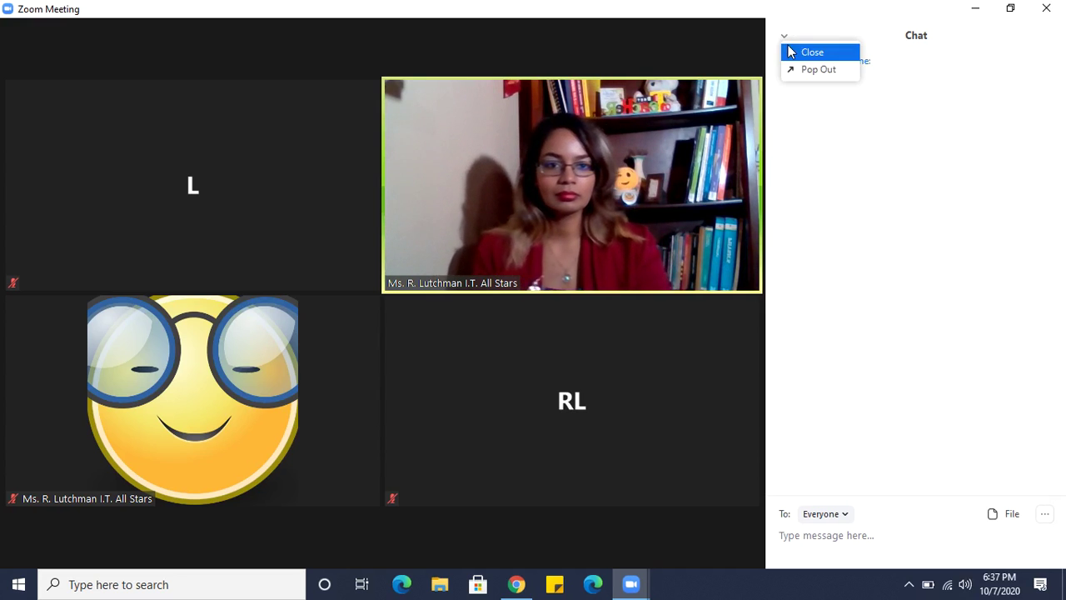
{"action": "left_click", "coordinate": [791, 52]}
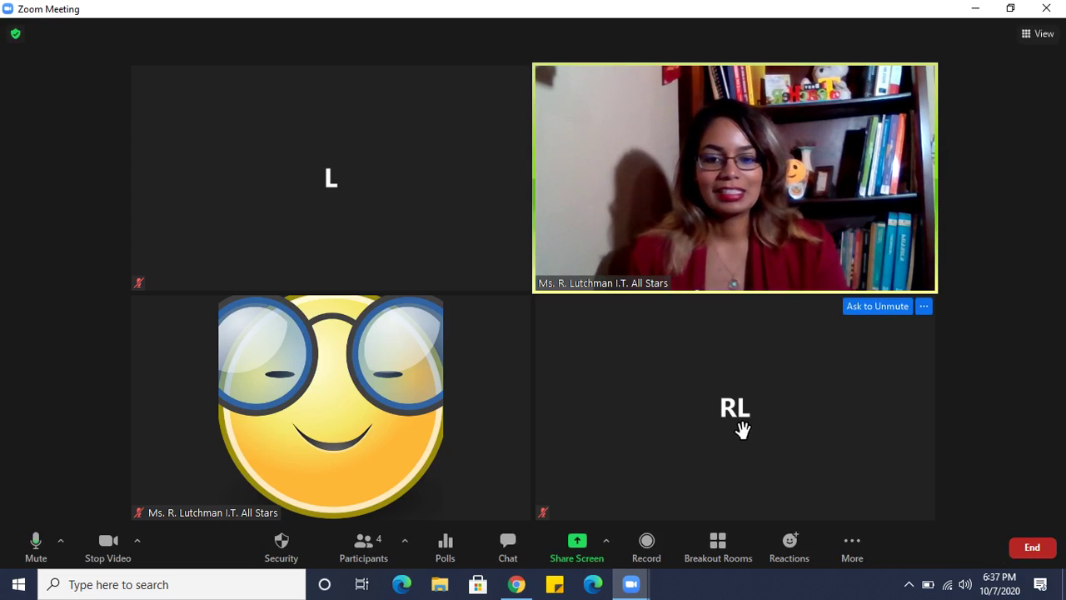
{"action": "left_click", "coordinate": [370, 549]}
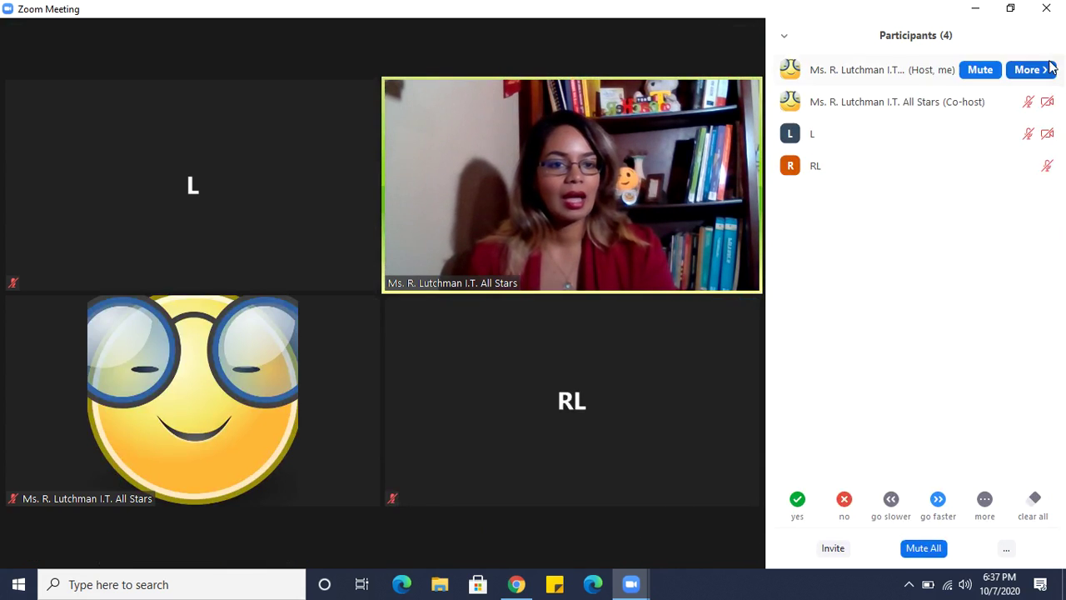
{"action": "left_click", "coordinate": [1029, 167]}
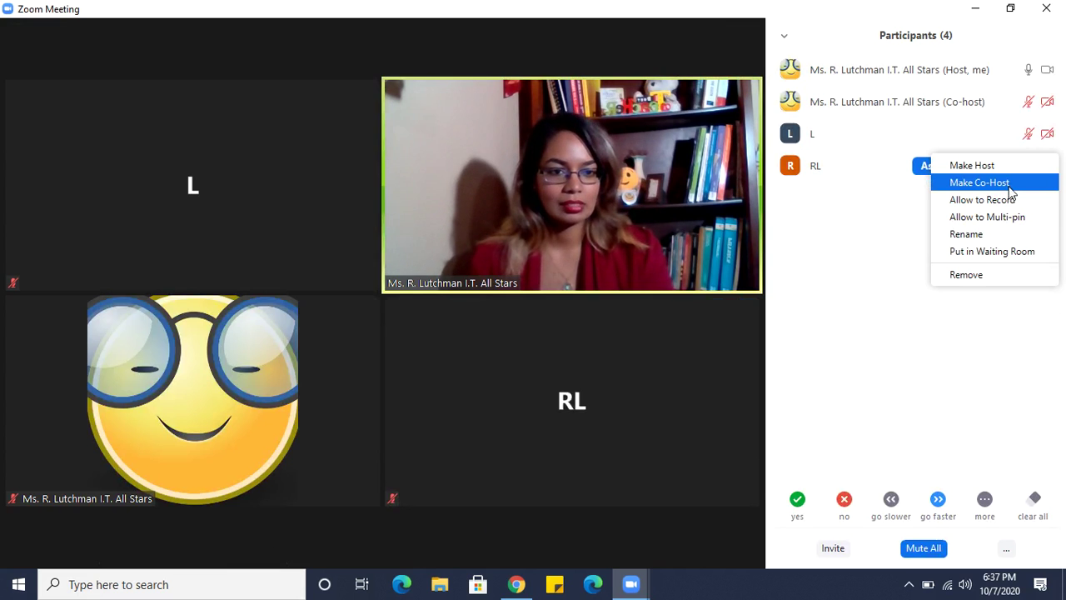
{"action": "left_click", "coordinate": [1010, 190]}
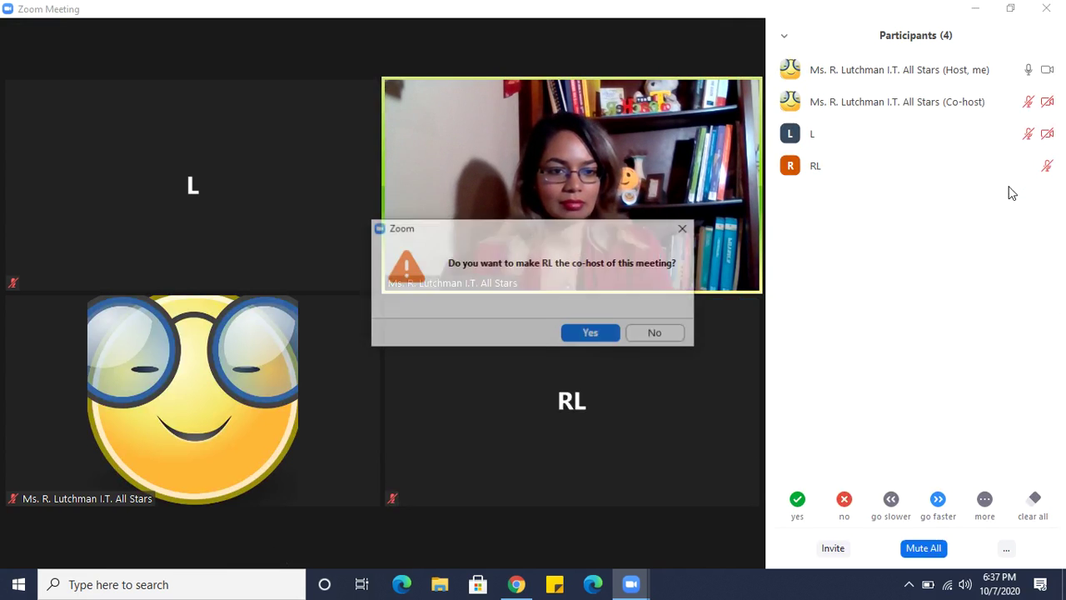
{"action": "left_click", "coordinate": [590, 334]}
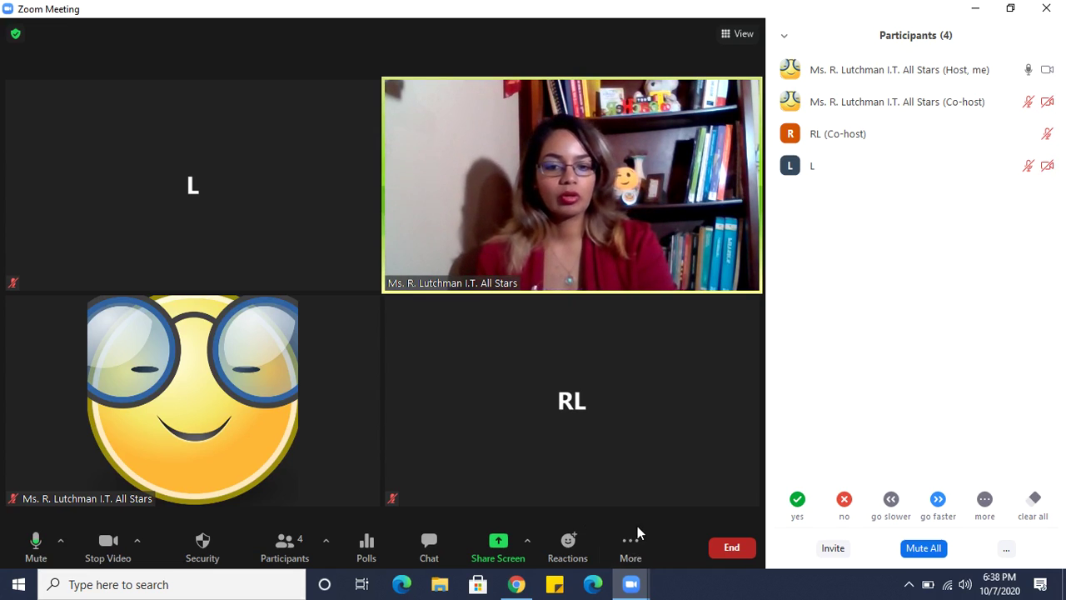
Review the options for recording the meeting and for ending or leaving it, without choosing any.
{"action": "left_click", "coordinate": [637, 546]}
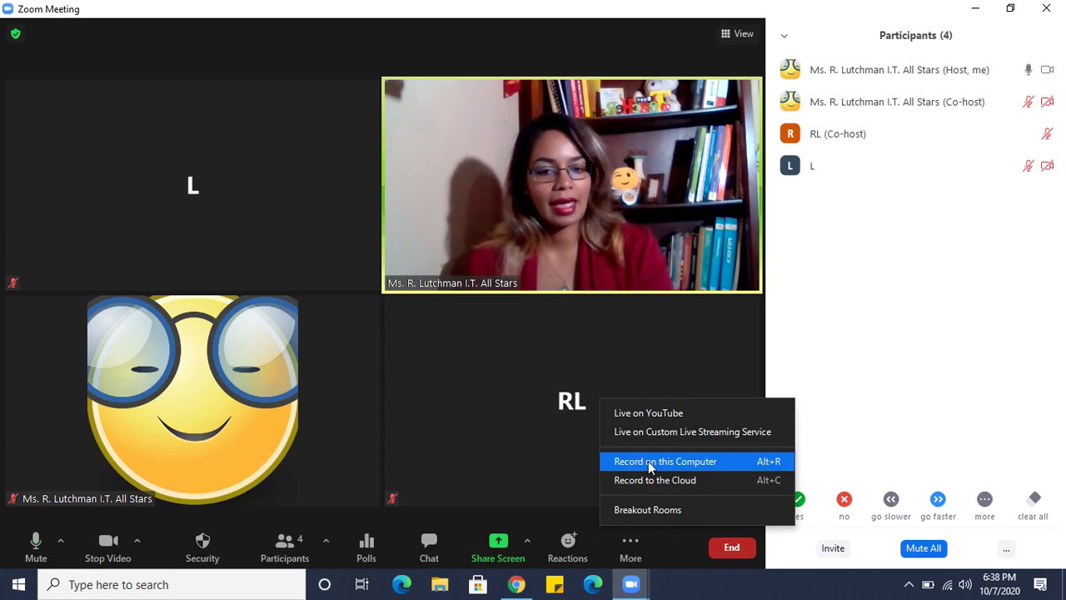
{"action": "left_click", "coordinate": [926, 390]}
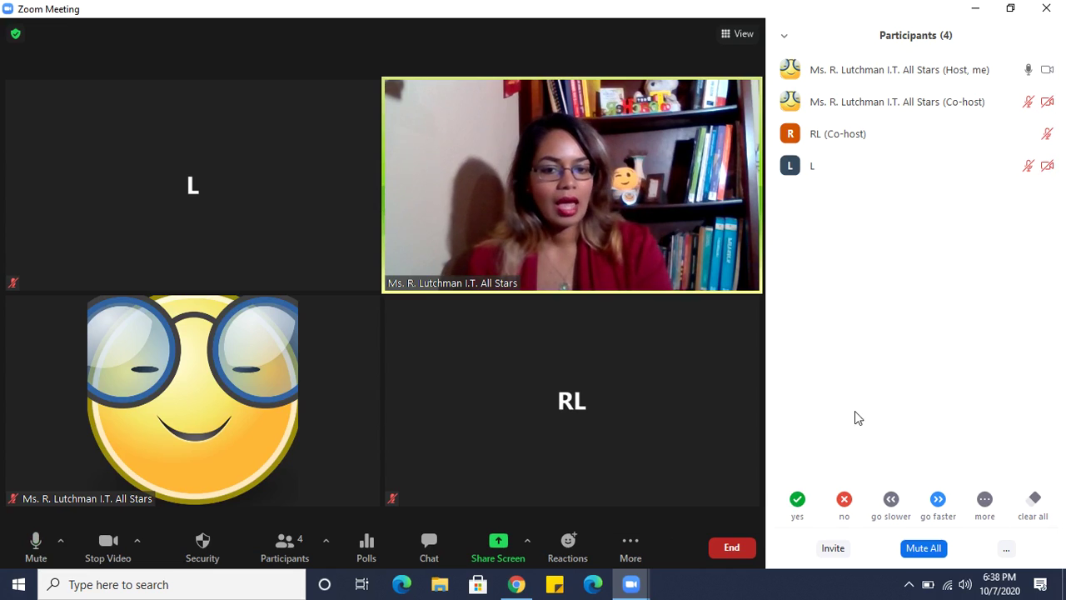
{"action": "left_click", "coordinate": [735, 545]}
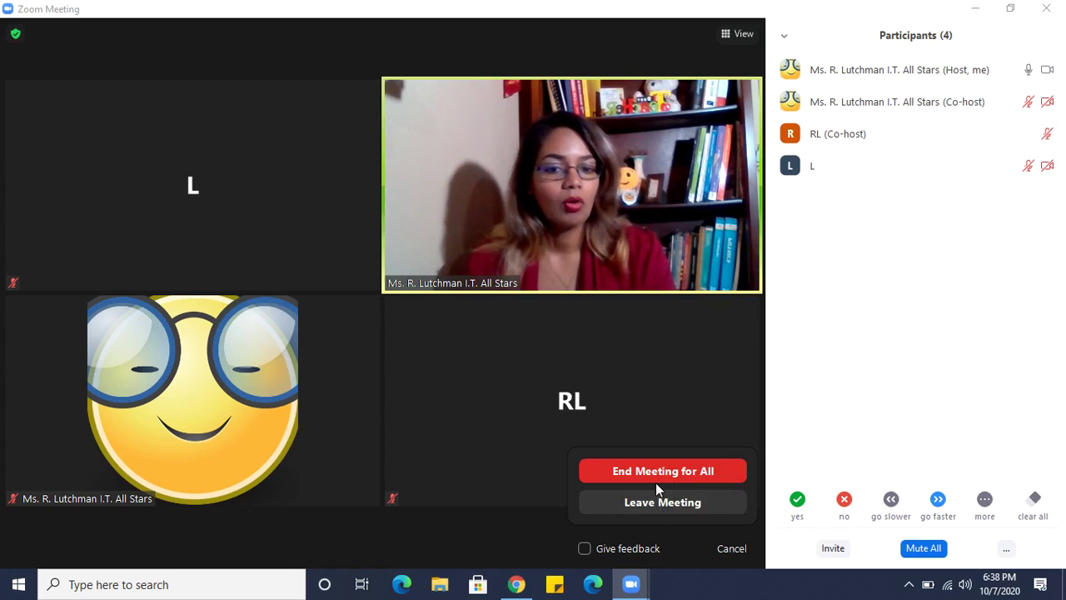
{"action": "left_click", "coordinate": [812, 440]}
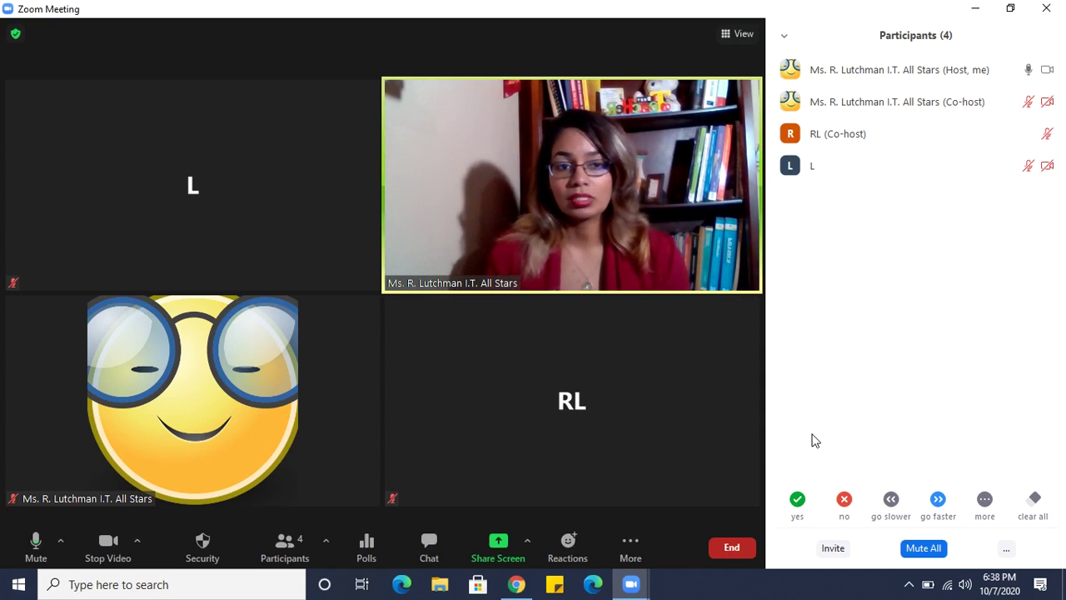